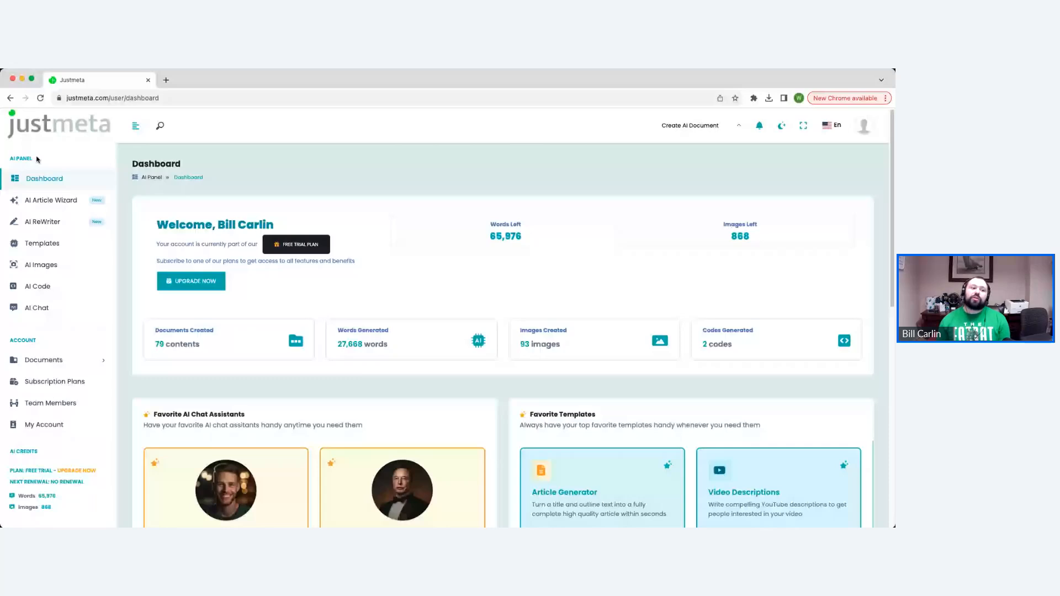
# Open the Company Bio template from the Websites group of the AI templates
pyautogui.click(37, 245)
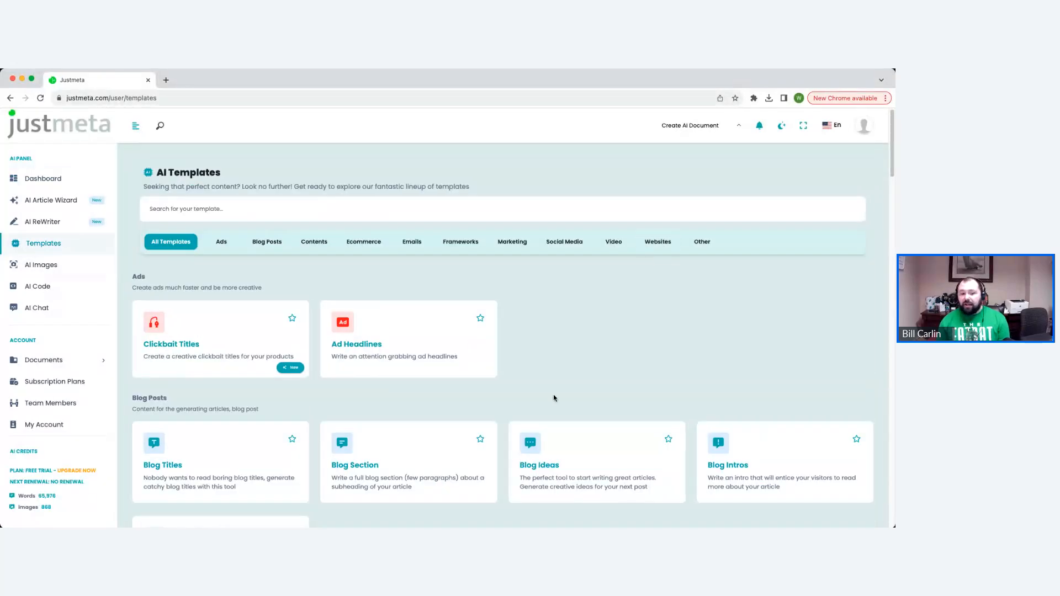
pyautogui.scroll(-20, 554, 398)
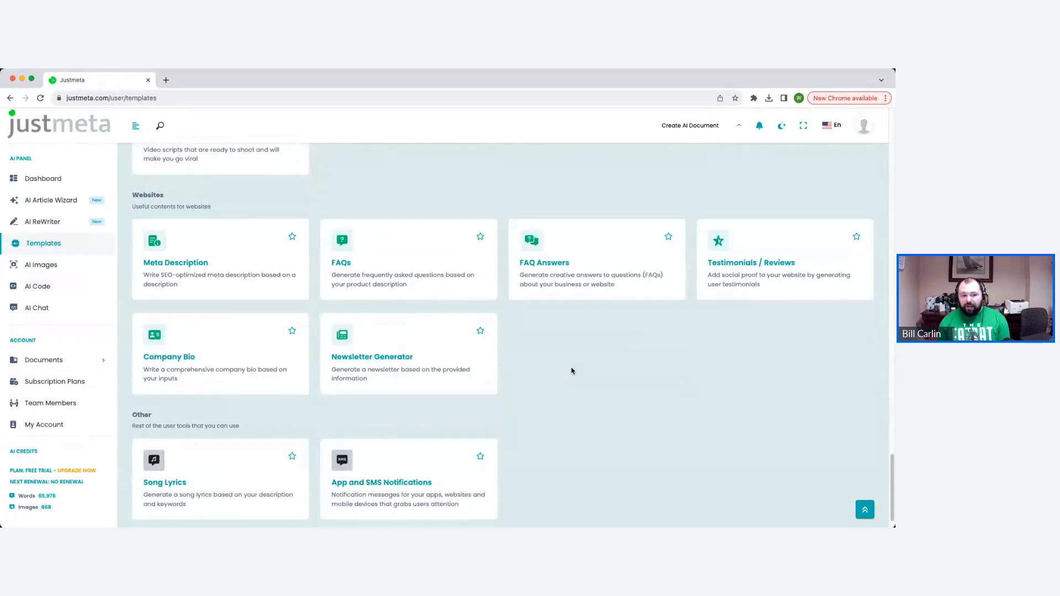
pyautogui.scroll(-1, 571, 371)
pyautogui.click(178, 330)
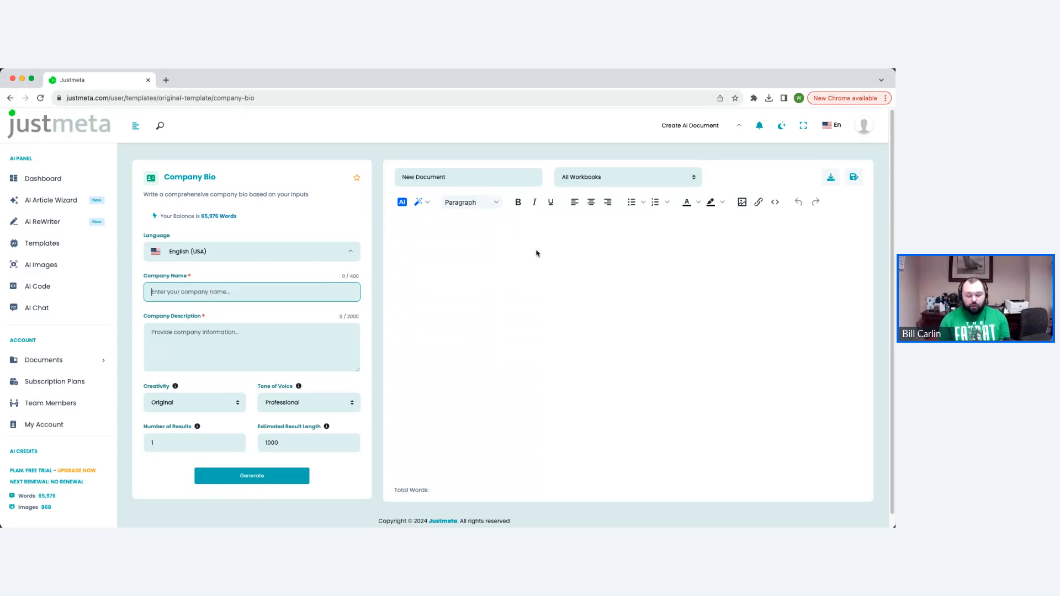
# Enter "Mcdonald and Associates" as the company name for the bio
pyautogui.write('Mcdonal')
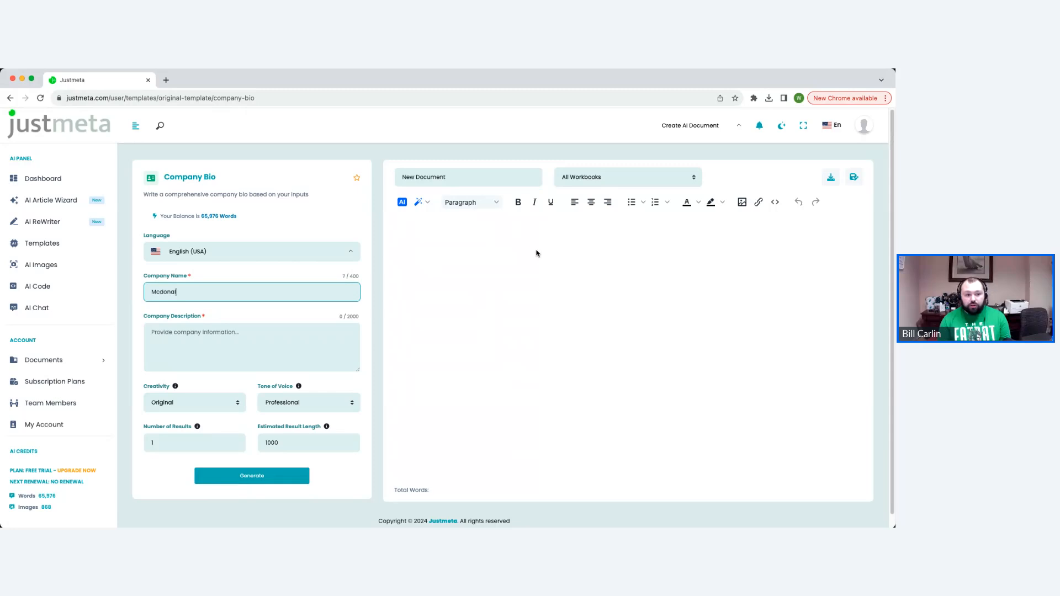
pyautogui.write('d and A')
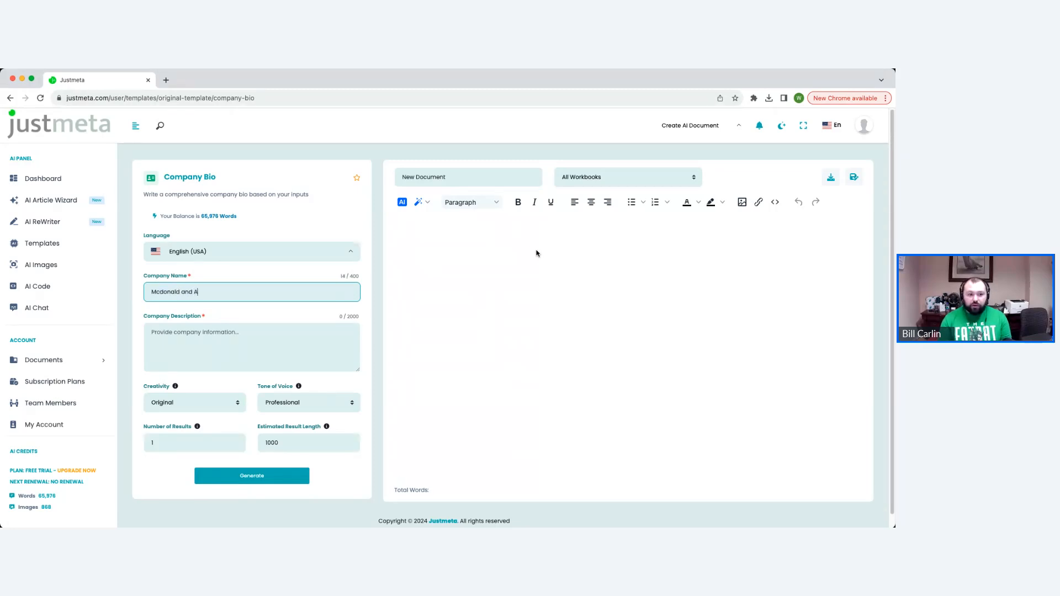
pyautogui.write('ssociates')
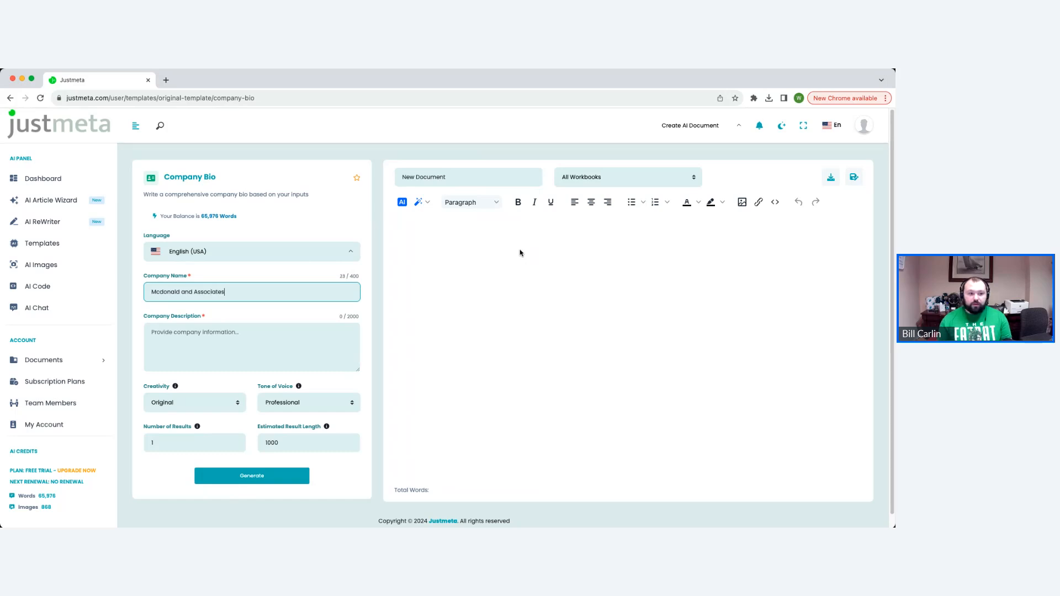
# Enter the company description "Real estate broker and agent representing families buying and selling residential real estate"
pyautogui.click(295, 347)
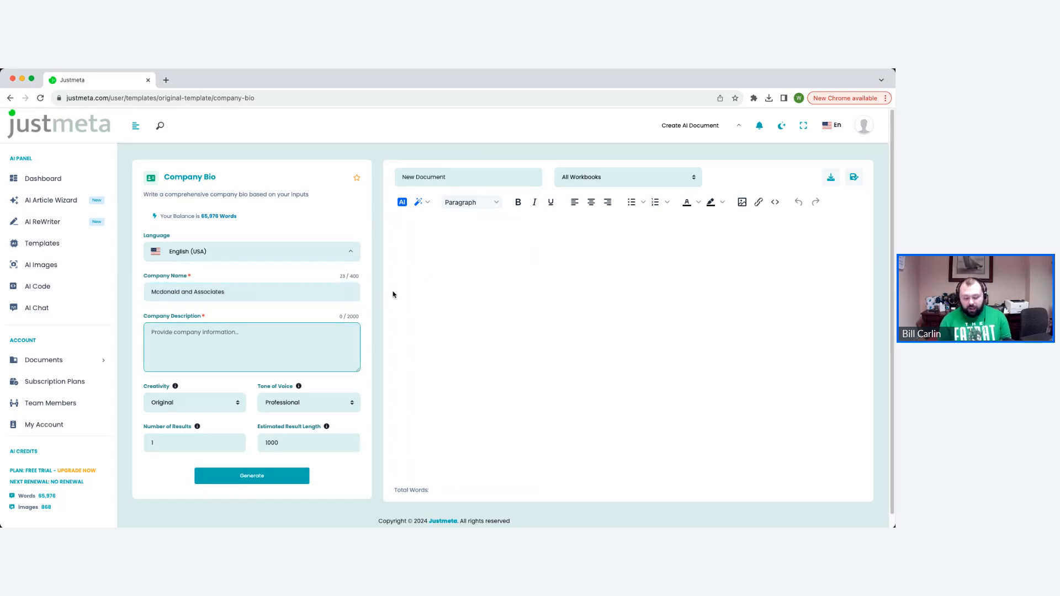
pyautogui.write('Re')
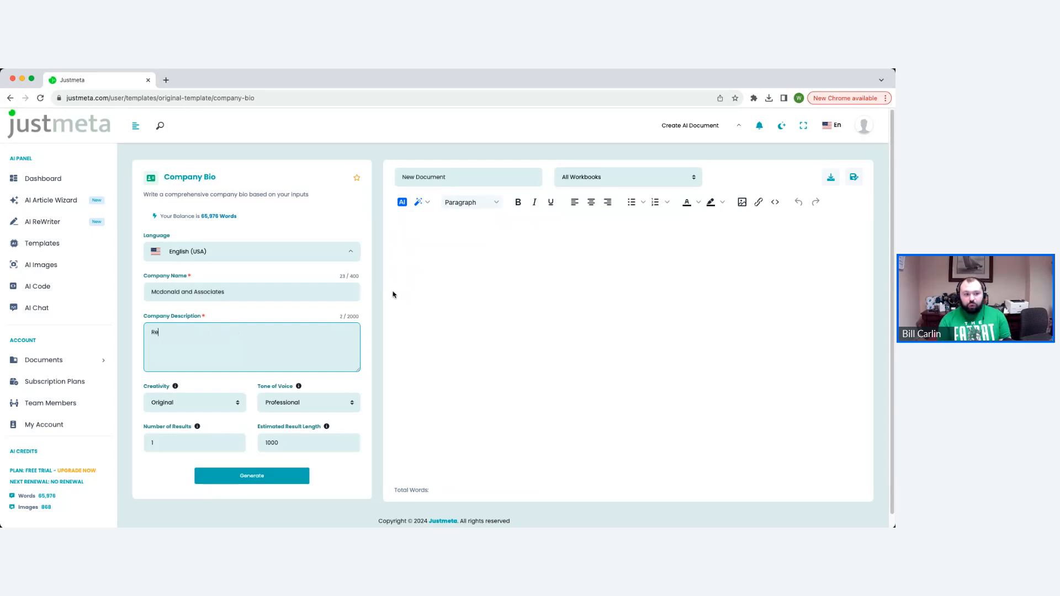
pyautogui.write('al estat')
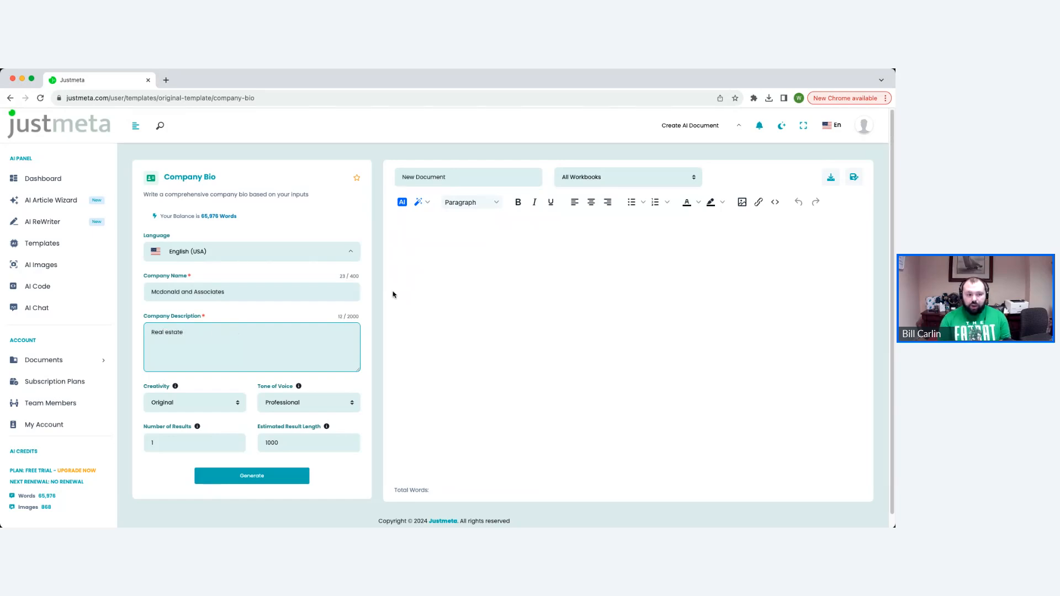
pyautogui.write('e broker')
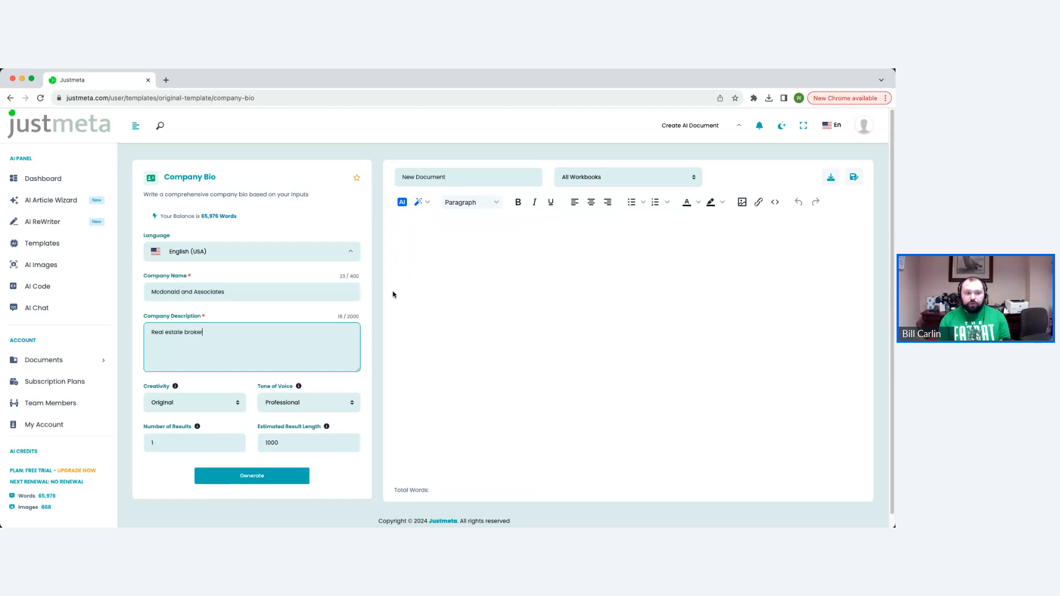
pyautogui.write(' and age')
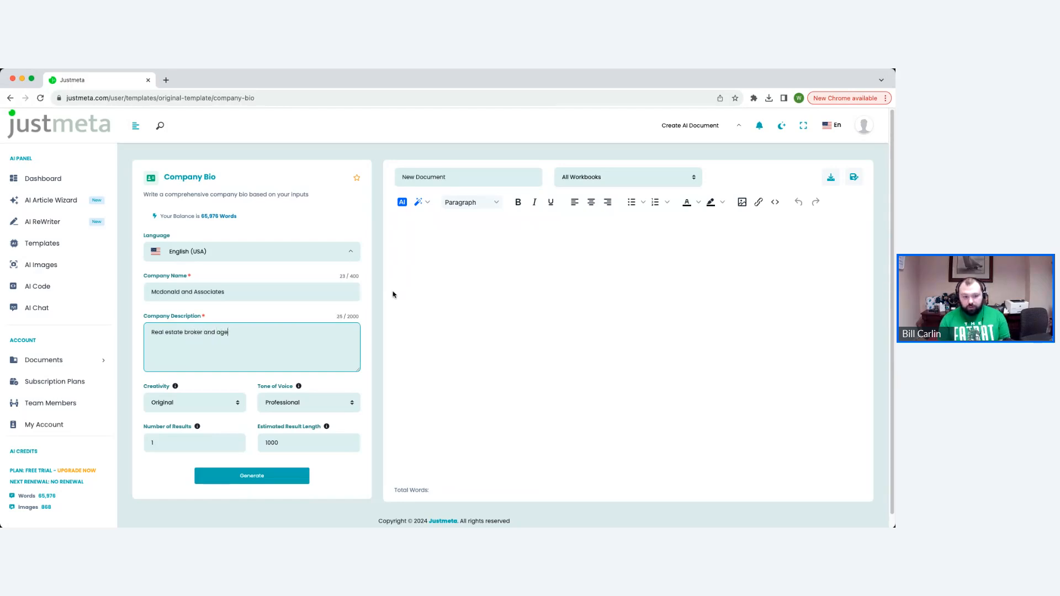
pyautogui.write('nt repre')
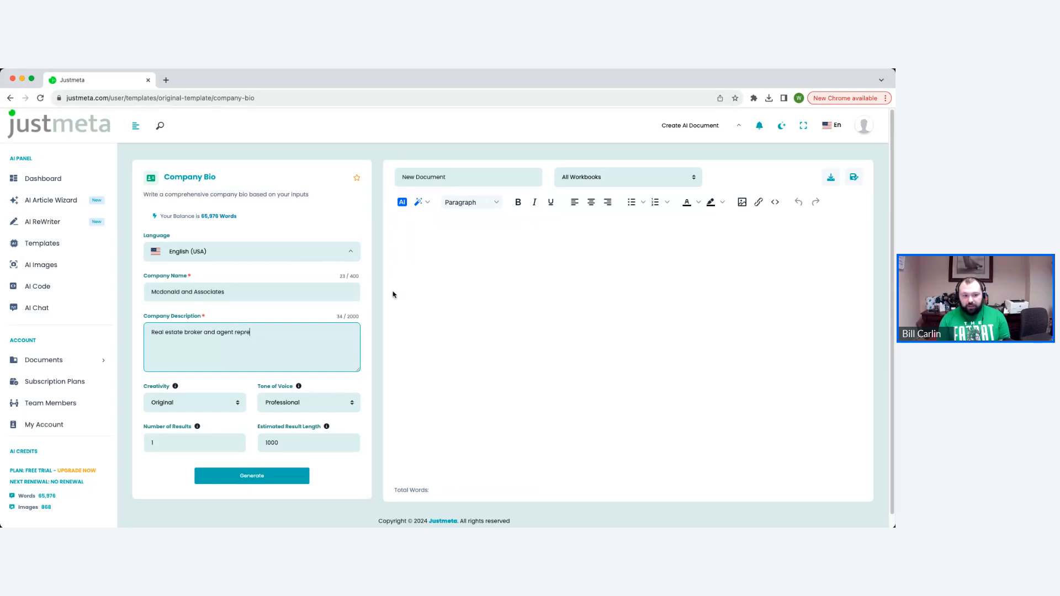
pyautogui.write('senting ')
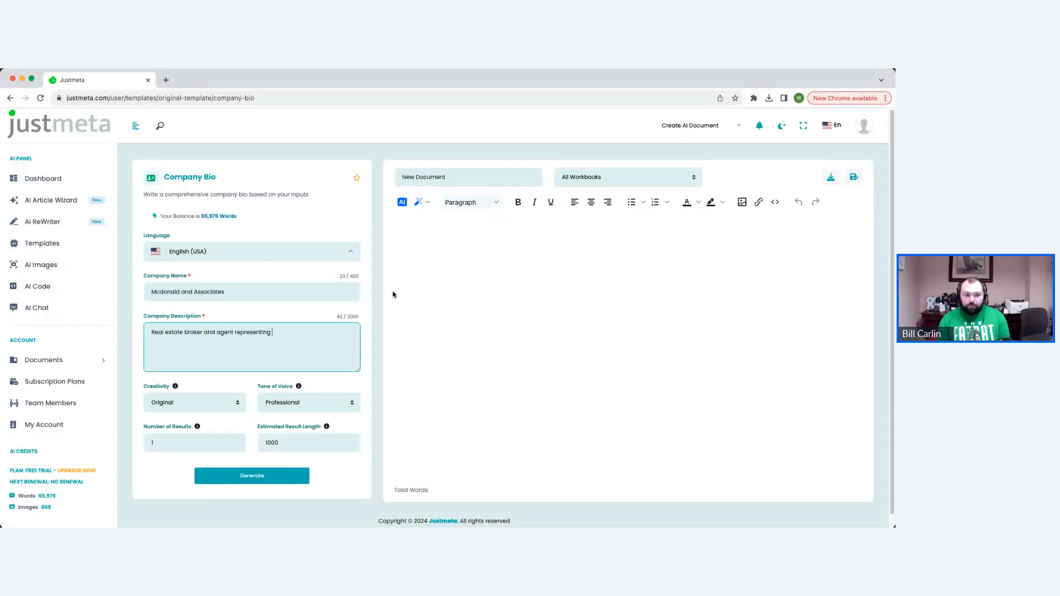
pyautogui.write('families buying ')
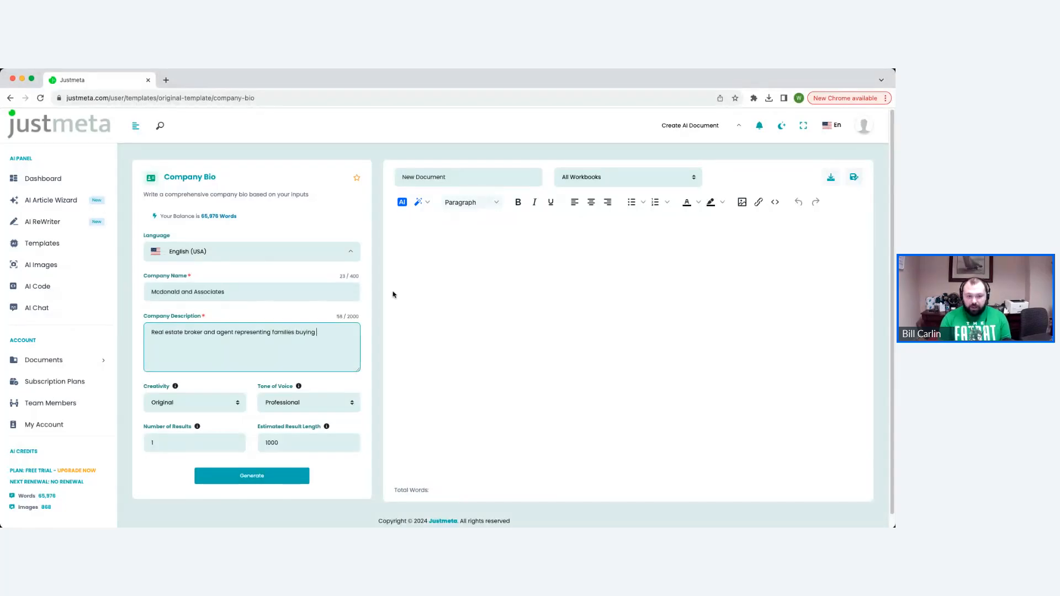
pyautogui.write('and selling ')
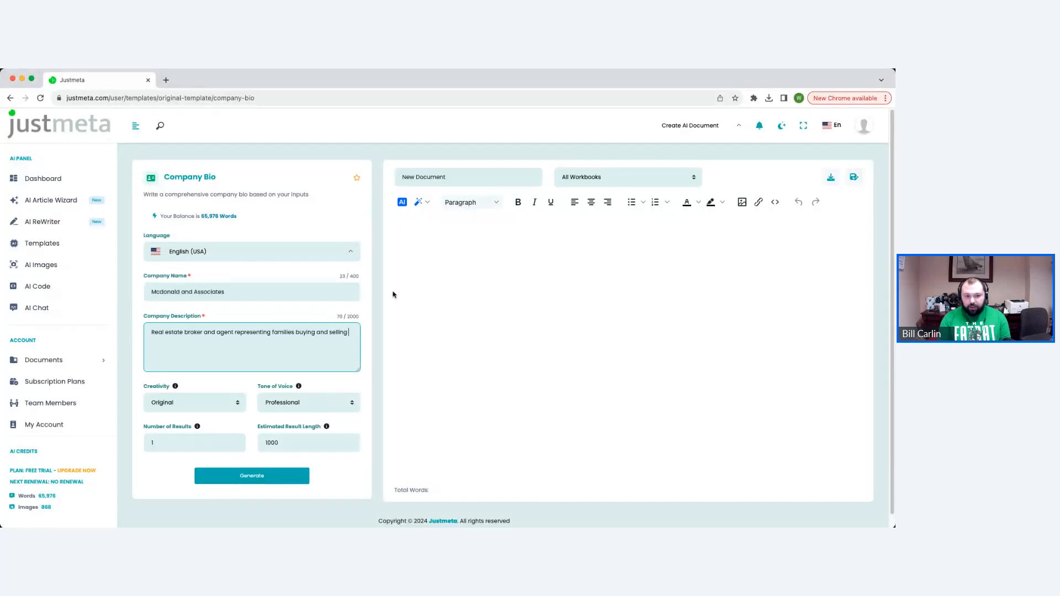
pyautogui.write('residential re')
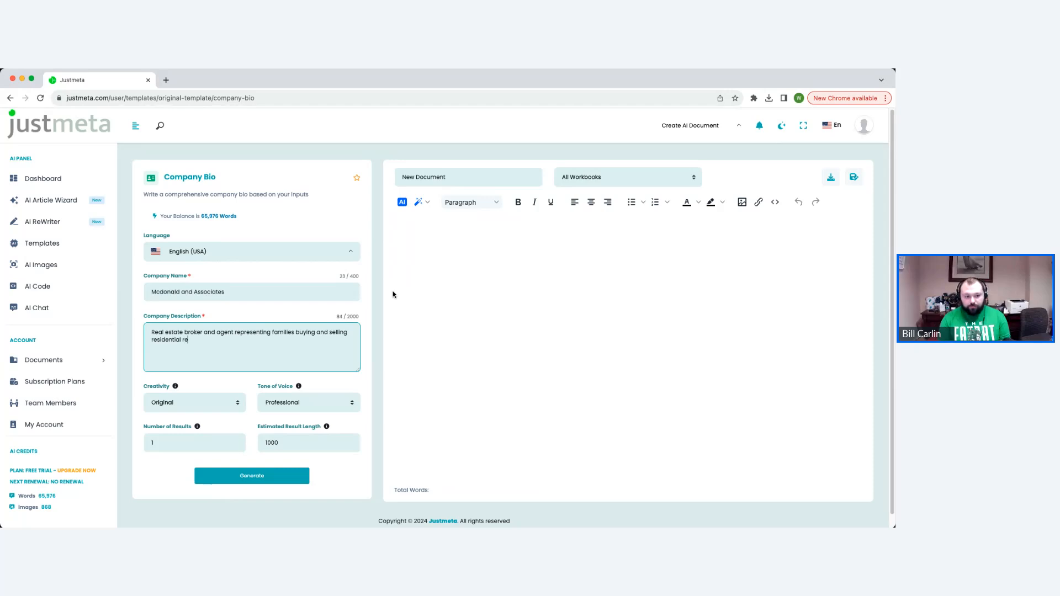
pyautogui.write('al eas')
pyautogui.write('state')
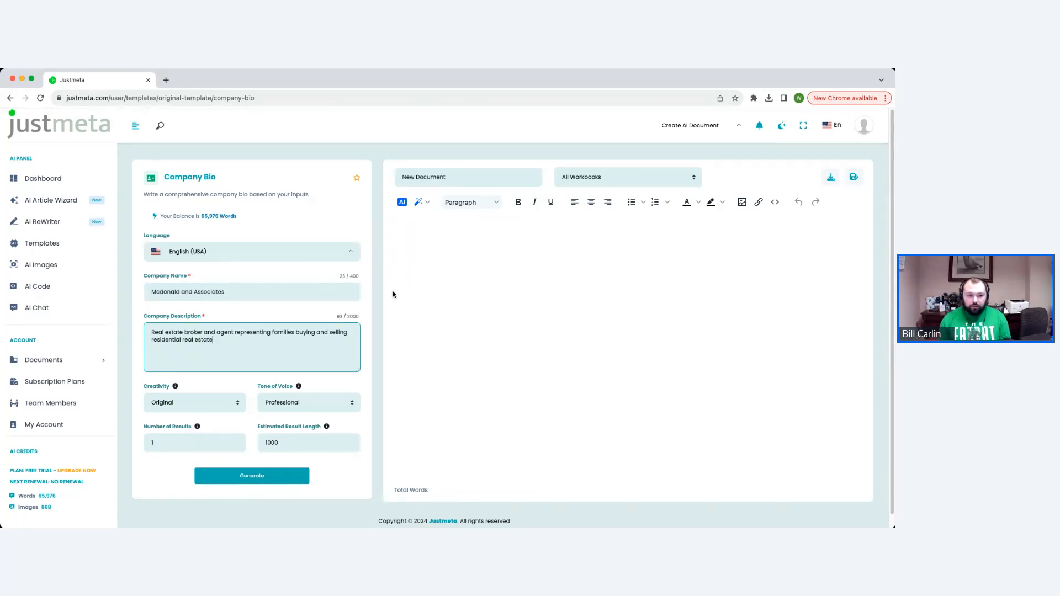
# Set the creativity to Creative and the tone of voice to Supportive, and generate the company bio
pyautogui.click(204, 402)
pyautogui.click(175, 418)
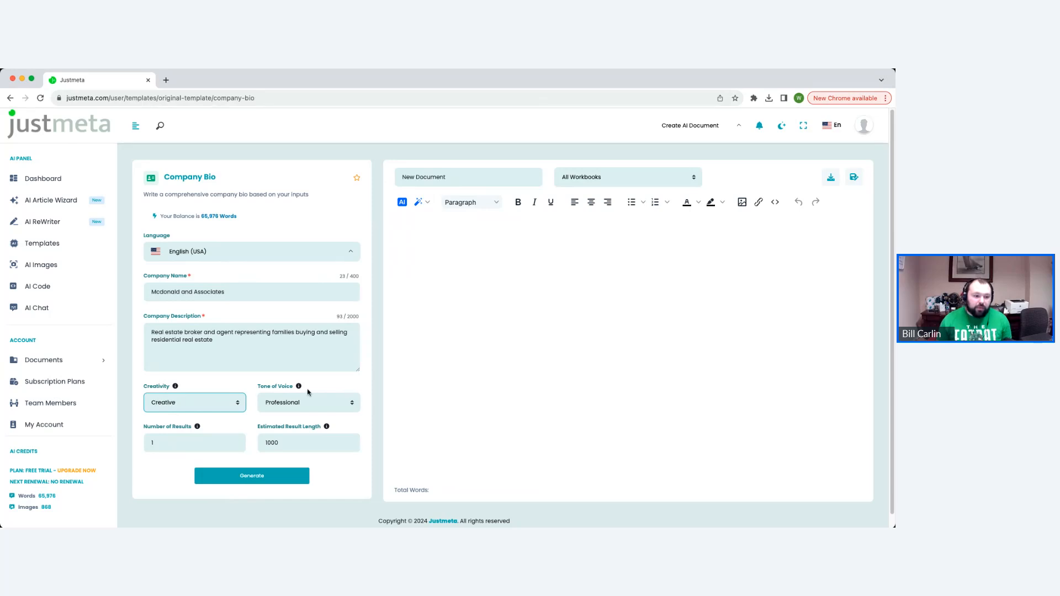
pyautogui.click(312, 472)
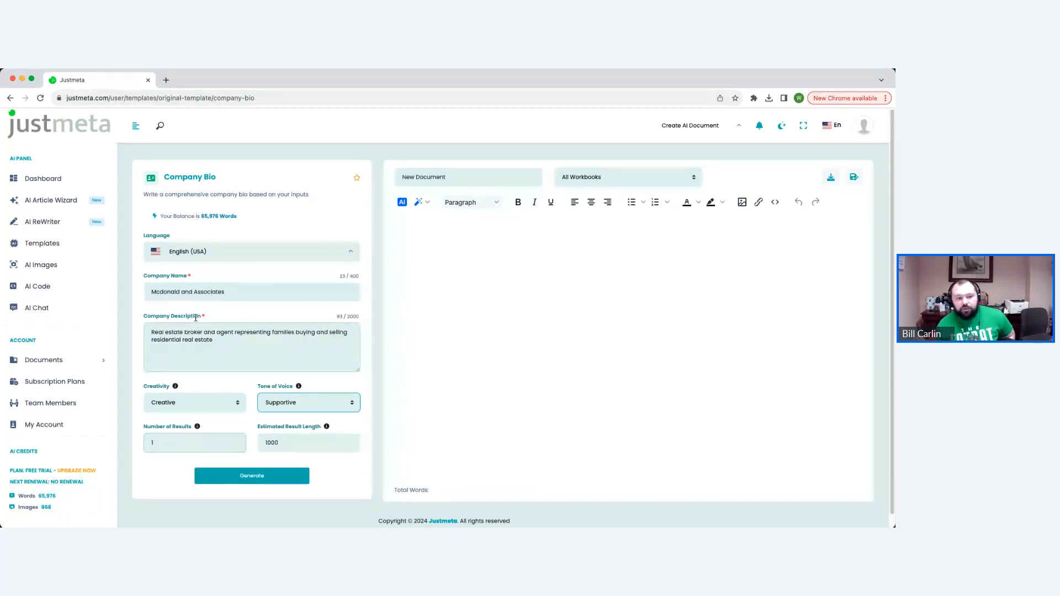
pyautogui.click(260, 481)
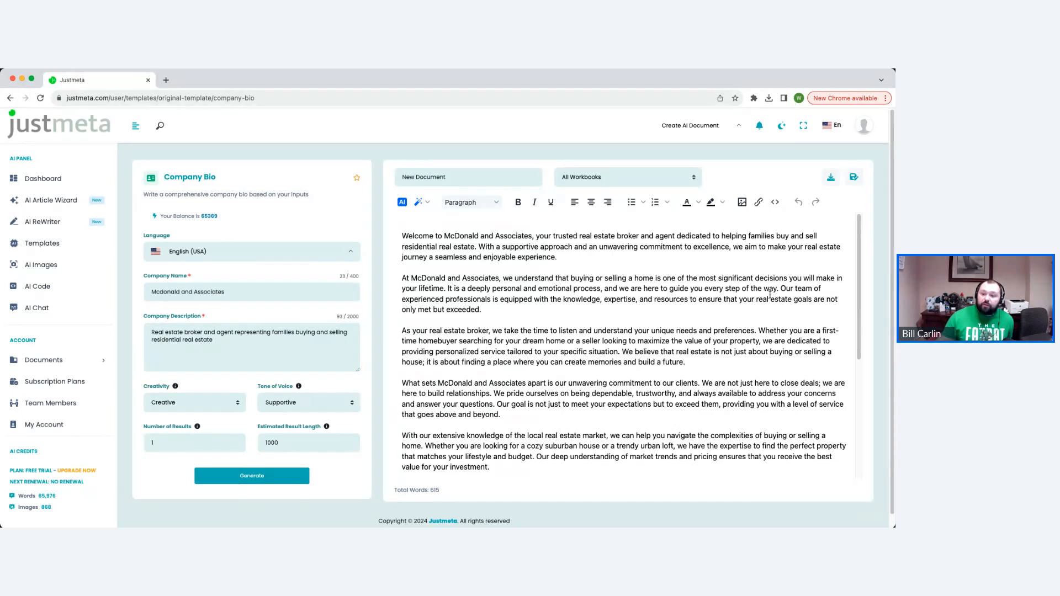
# Condense the entire generated bio with the AI Summarize Content option
pyautogui.scroll(-10, 477, 314)
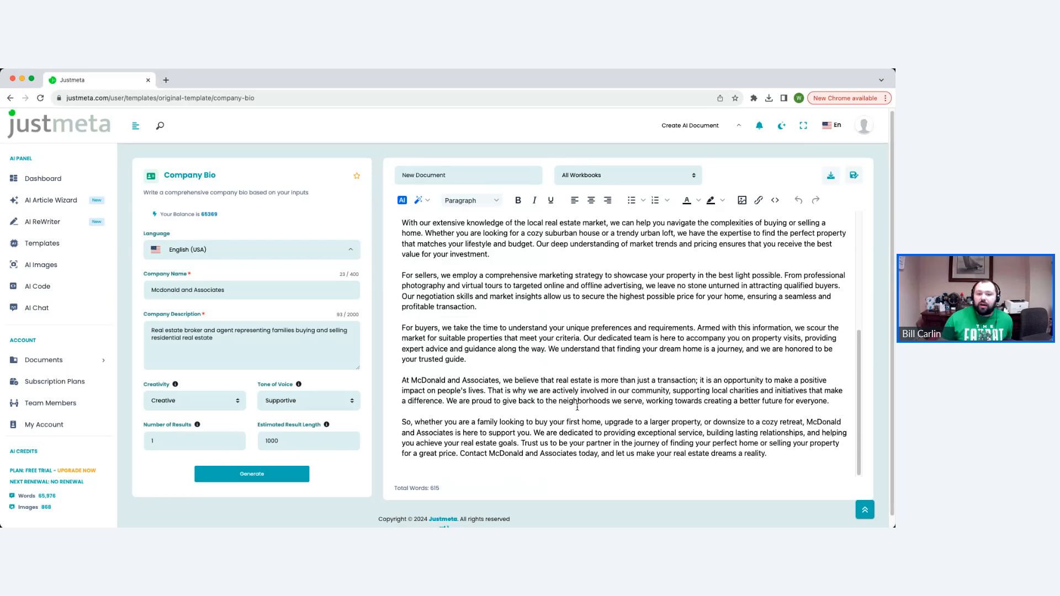
pyautogui.scroll(5, 687, 347)
pyautogui.scroll(-5, 717, 414)
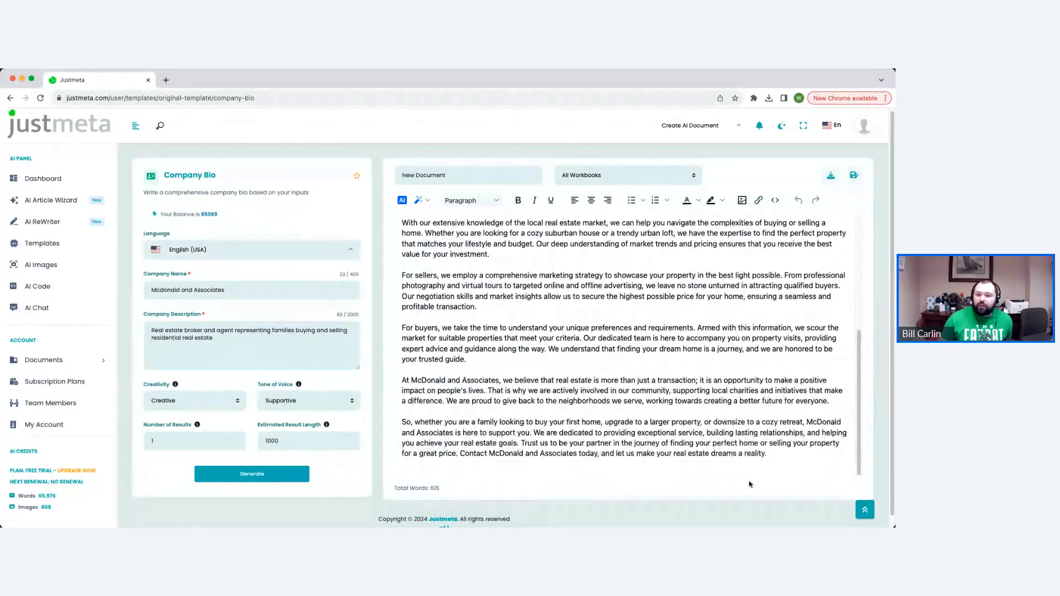
pyautogui.moveTo(795, 457); pyautogui.dragTo(400, 236)
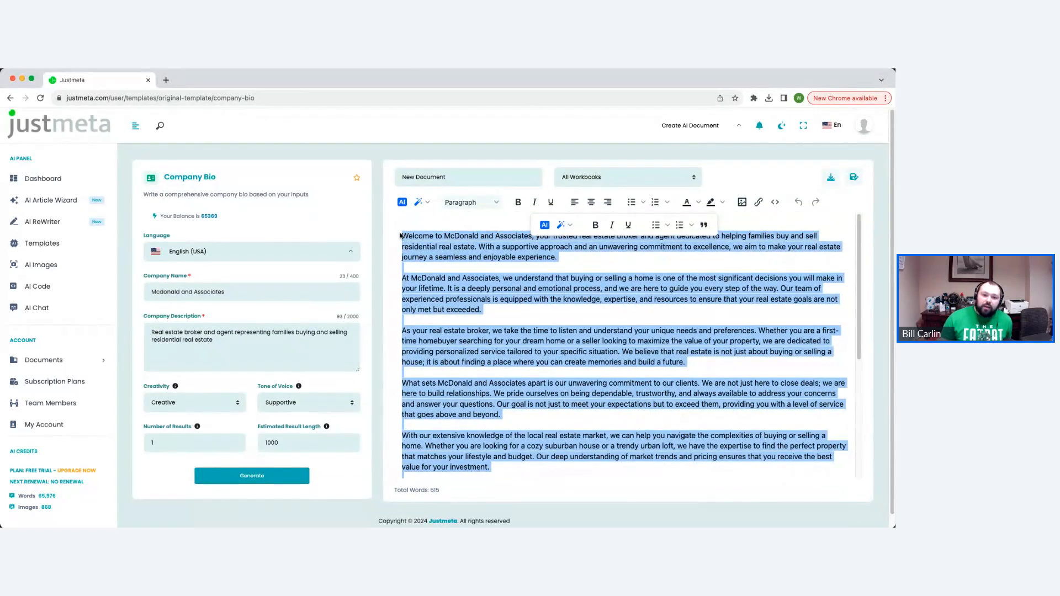
pyautogui.click(572, 228)
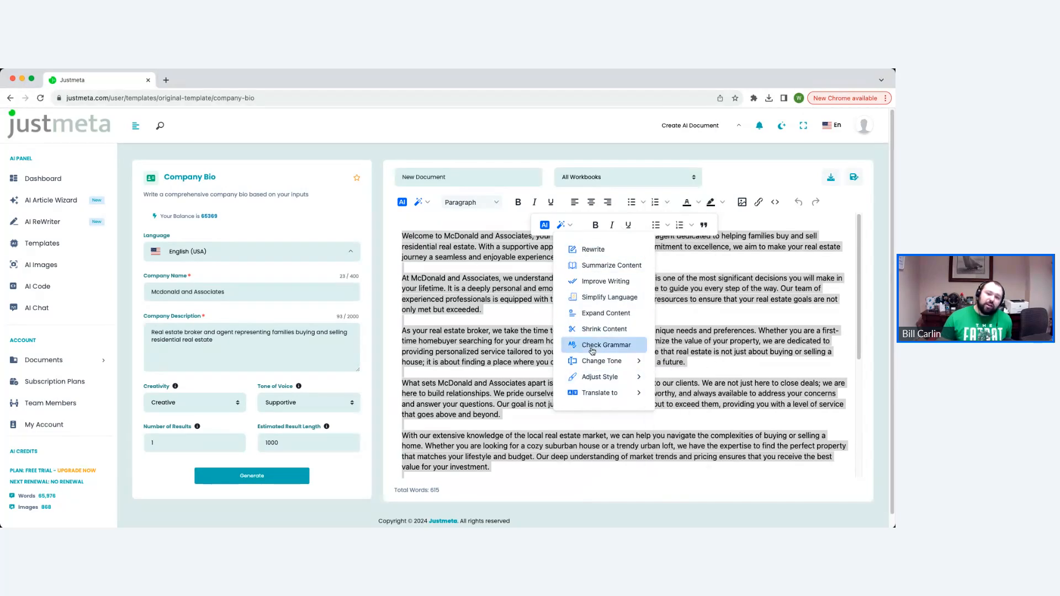
pyautogui.click(601, 266)
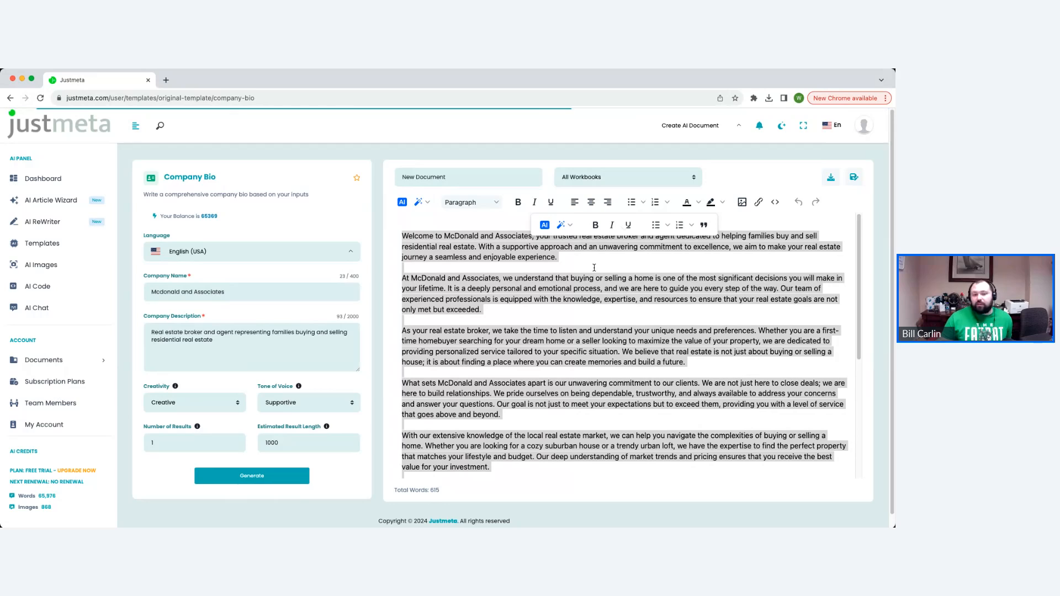
pyautogui.click(740, 388)
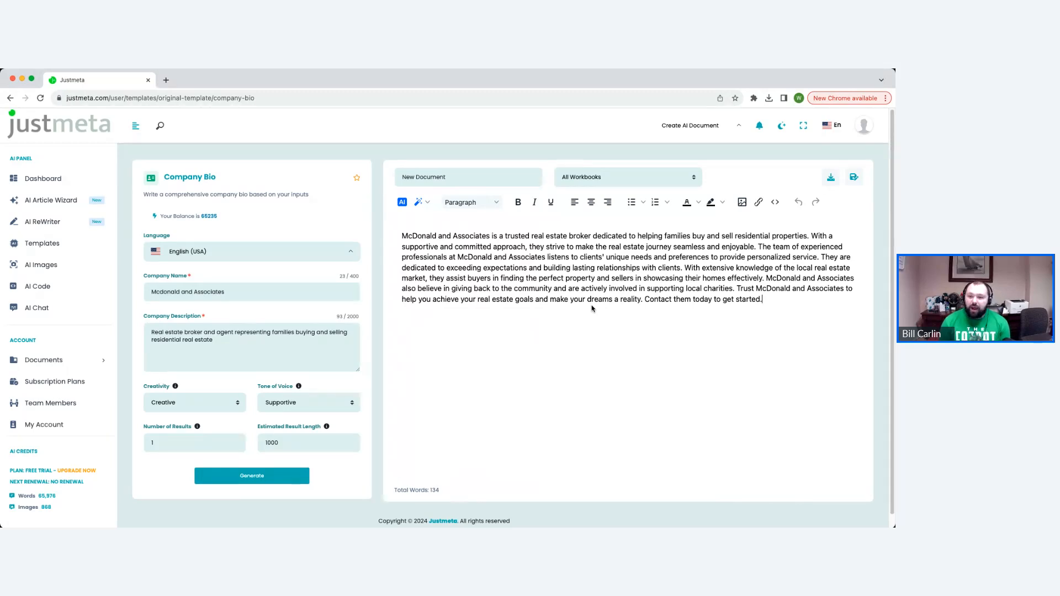
pyautogui.moveTo(810, 302); pyautogui.dragTo(404, 234)
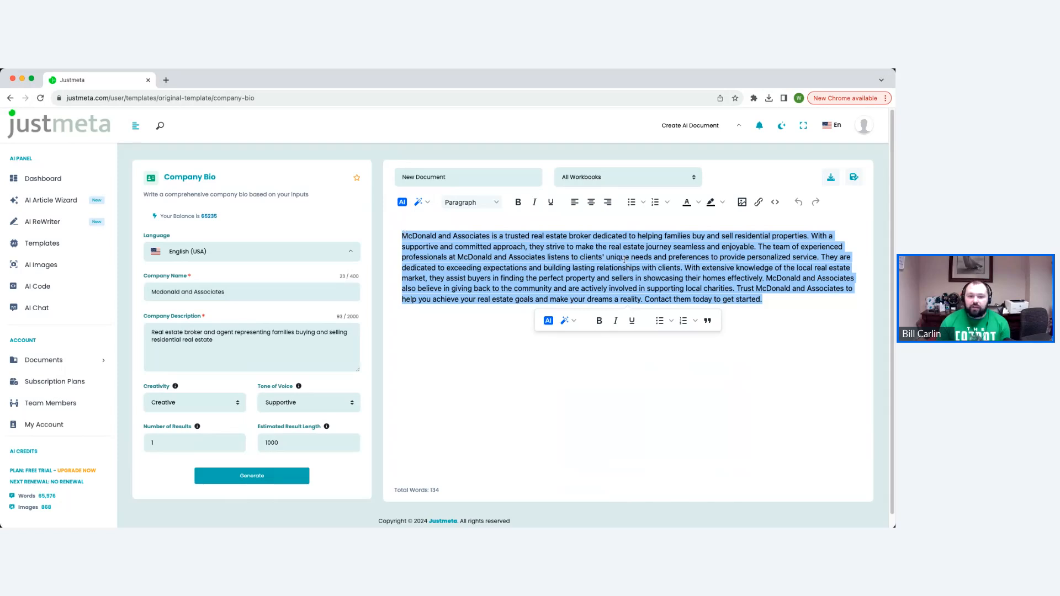
pyautogui.click(791, 299)
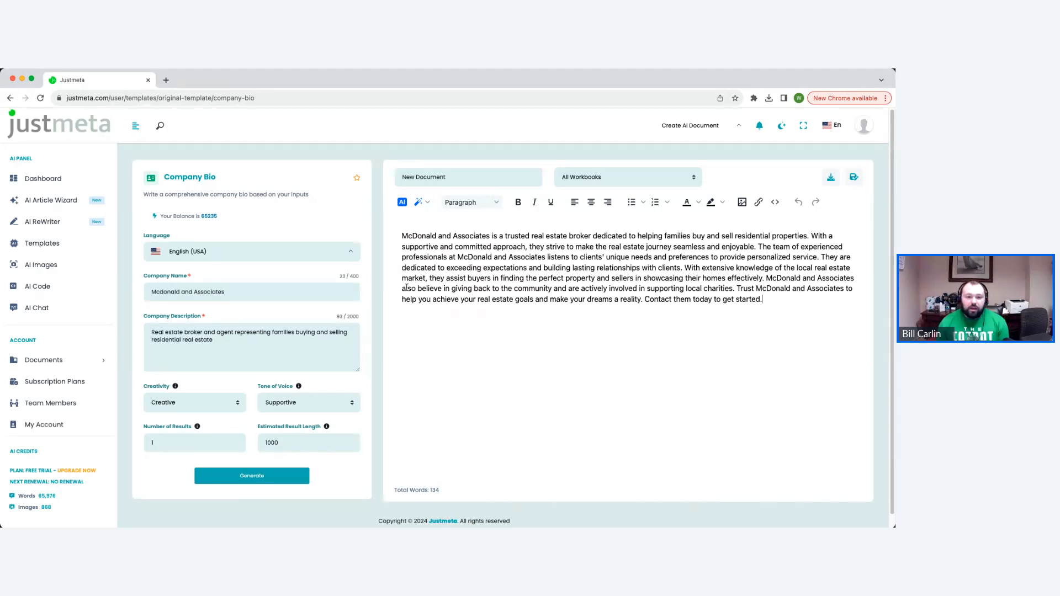
pyautogui.moveTo(403, 288); pyautogui.dragTo(735, 288)
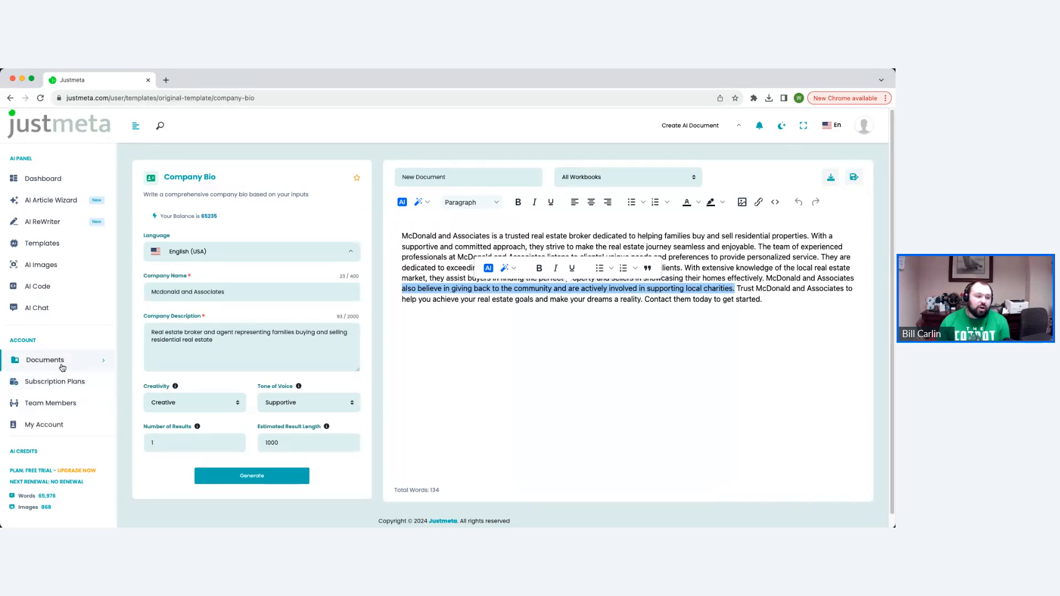
pyautogui.click(694, 351)
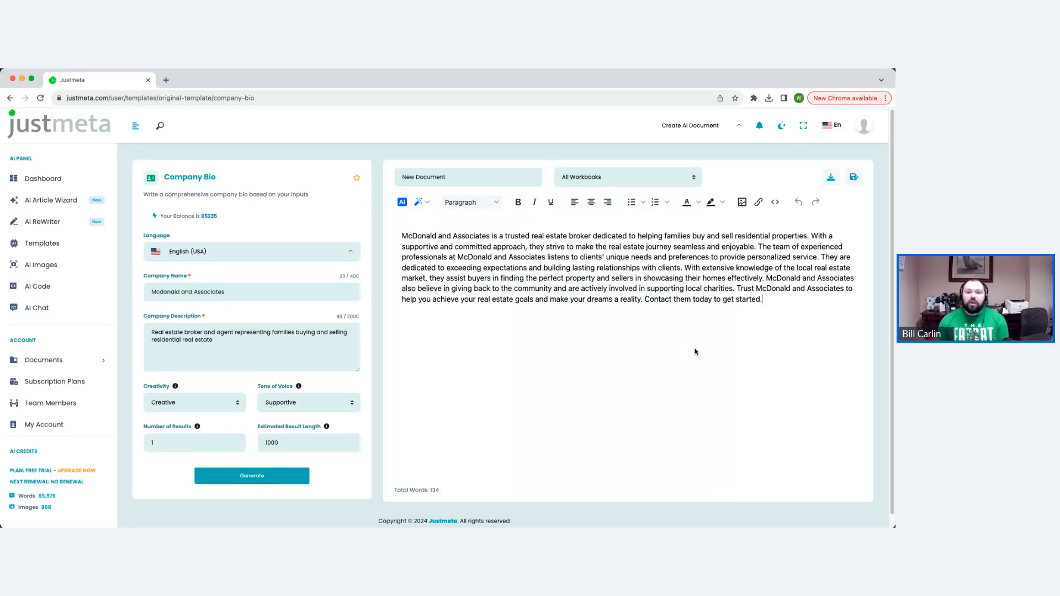